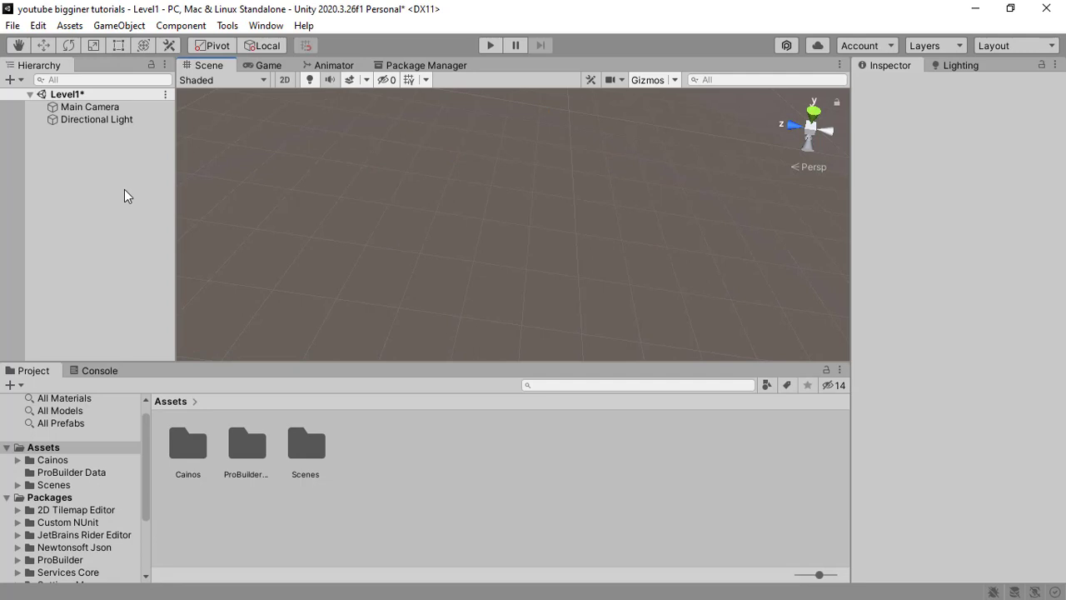
Open the ProBuilder window
click(227, 25)
mouse_move(259, 43)
click(404, 44)
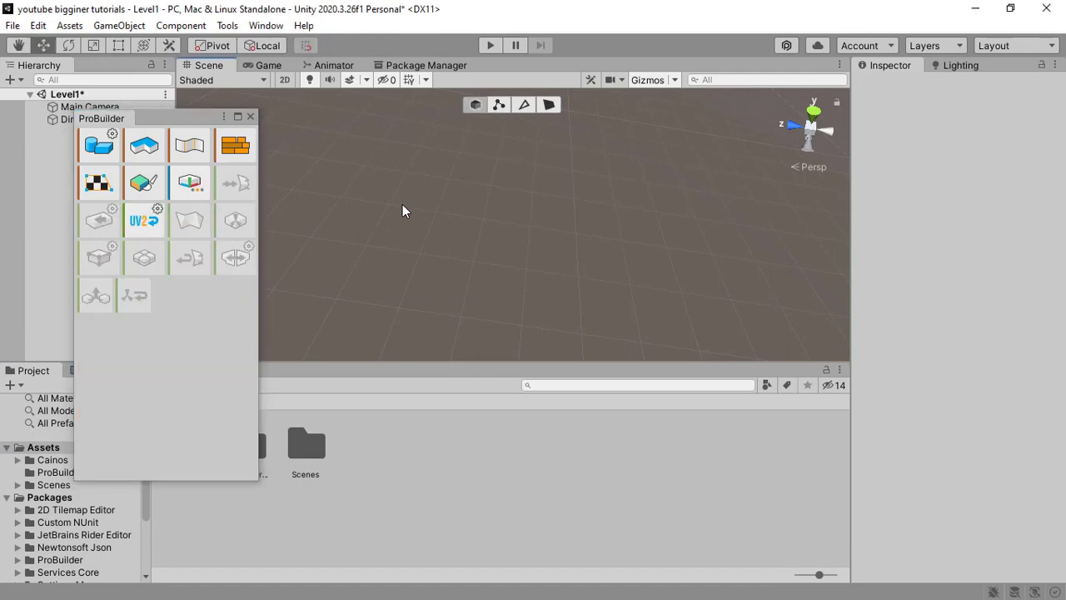
Switch the ProBuilder tool palette to text mode and back to icon mode
right_click(186, 371)
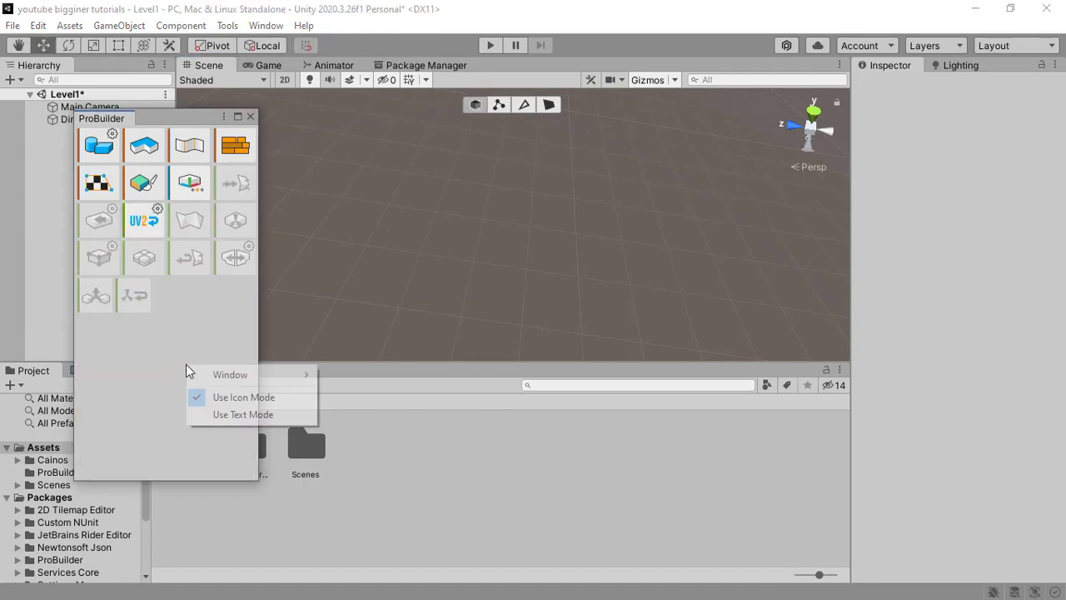
click(234, 415)
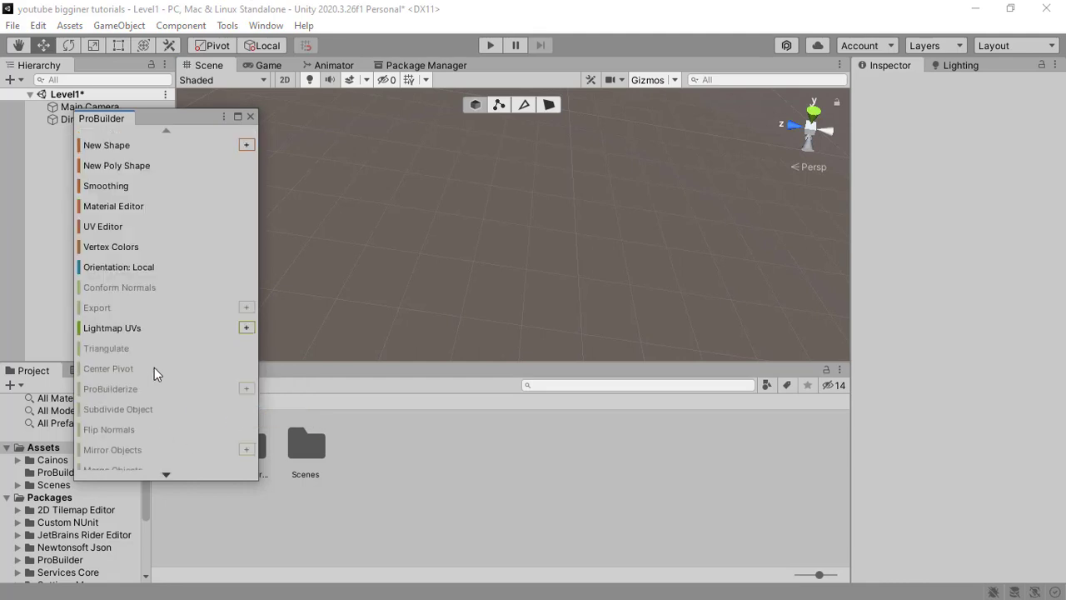
right_click(189, 393)
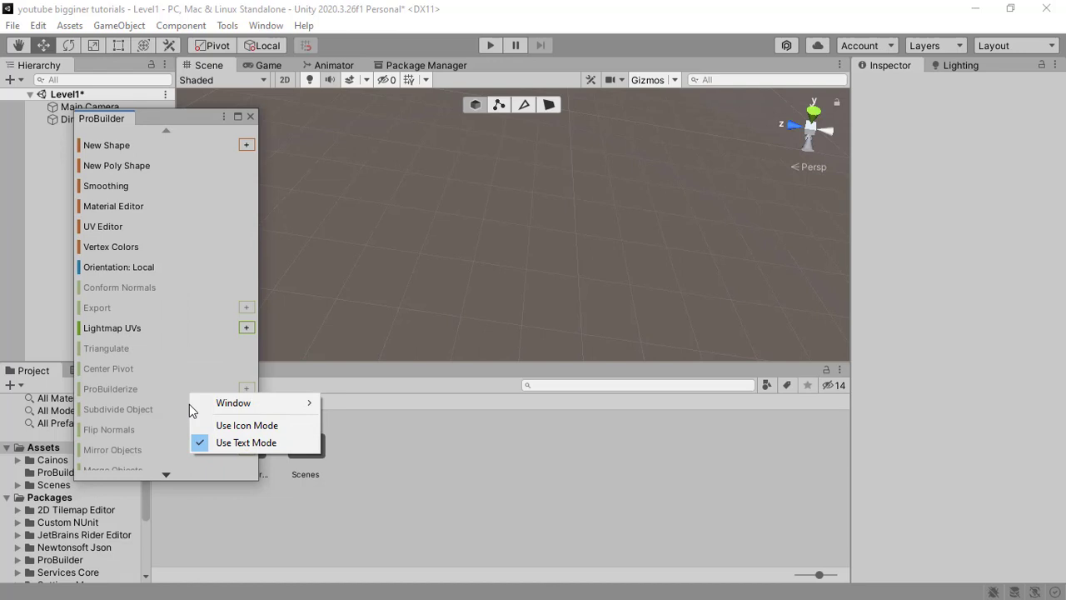
click(235, 426)
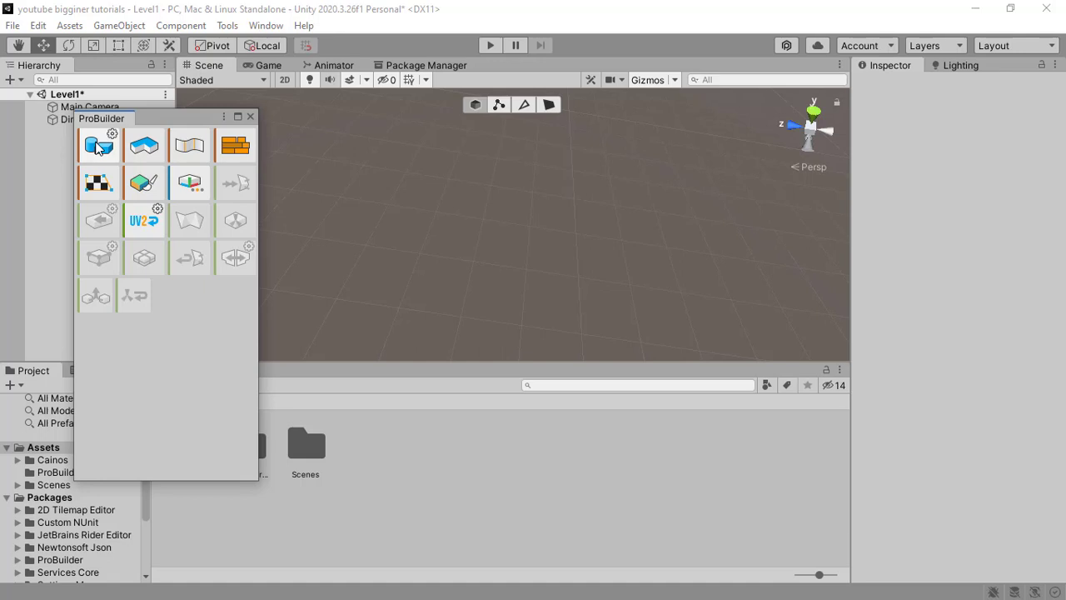
Open ProBuilder's New Shape tool
key(alt)
click(98, 147)
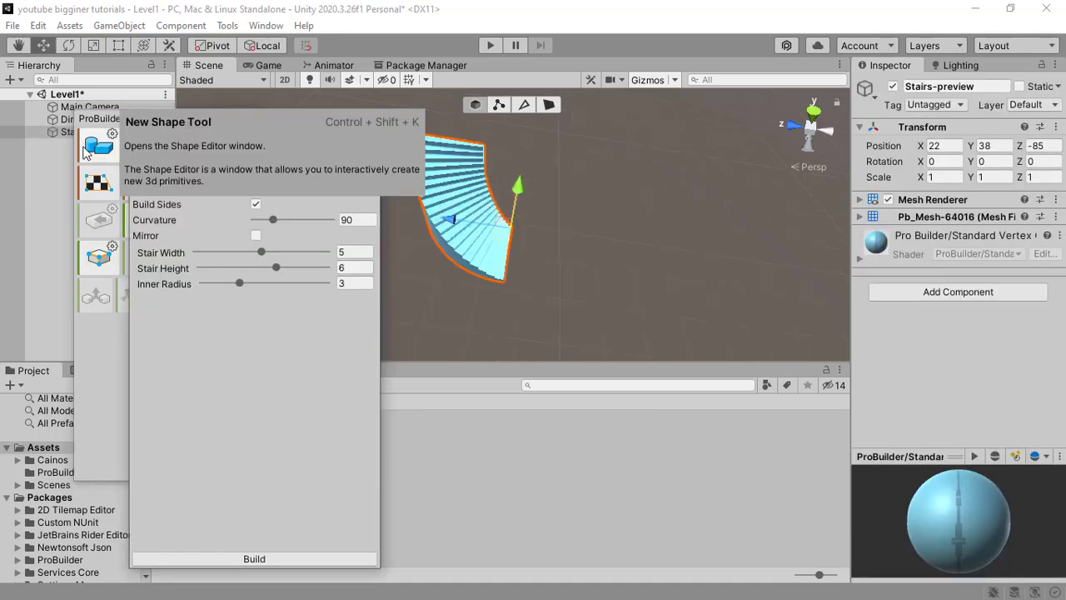
Preview the Cube, Sprite and Door shapes and return the shape choice to Stair
click(283, 157)
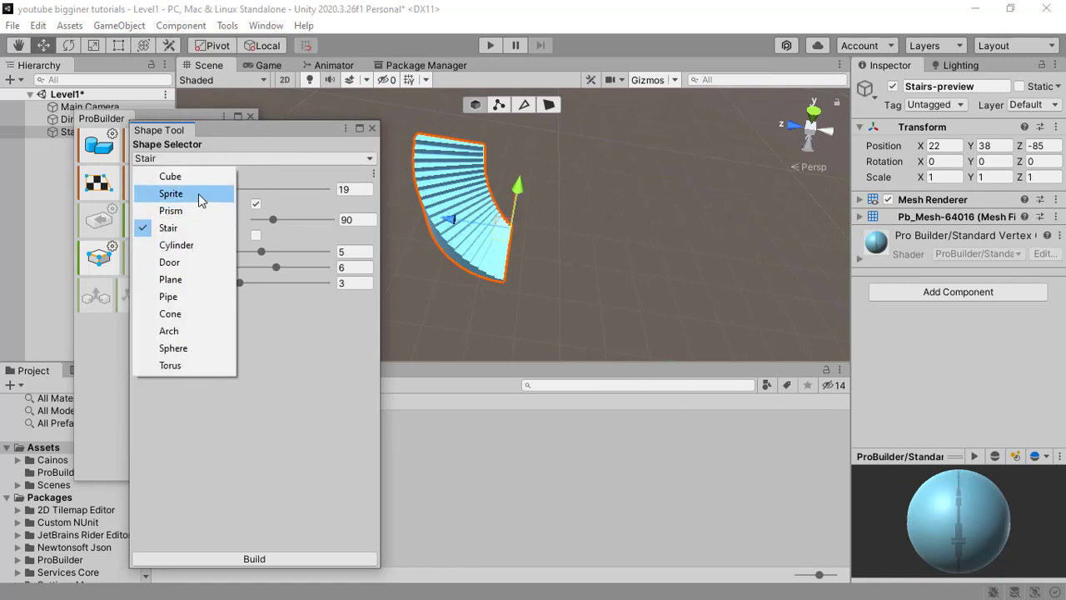
click(195, 178)
click(245, 159)
click(212, 196)
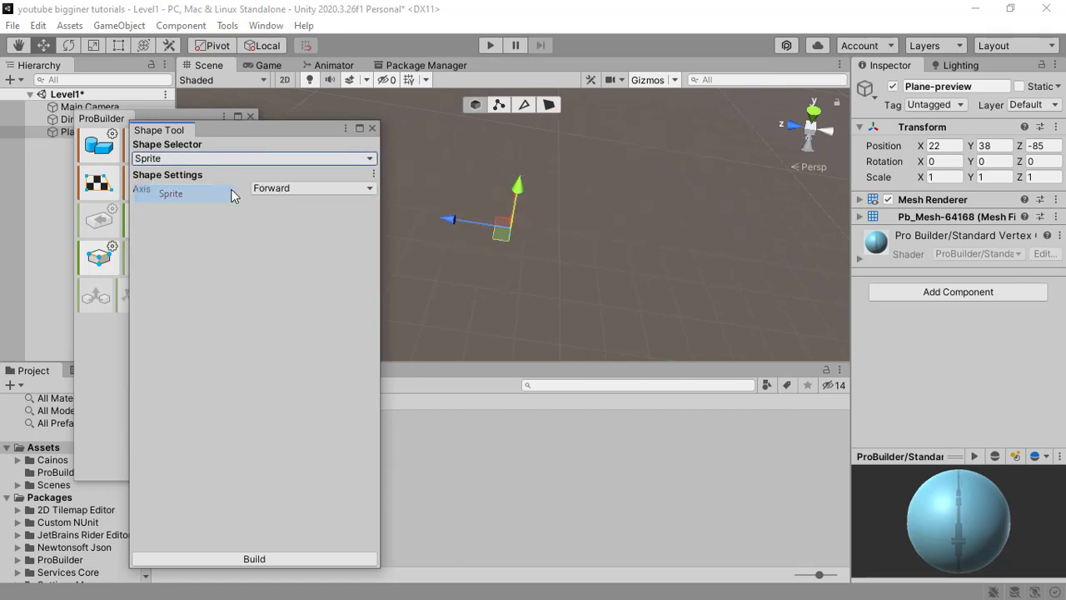
click(244, 159)
click(195, 263)
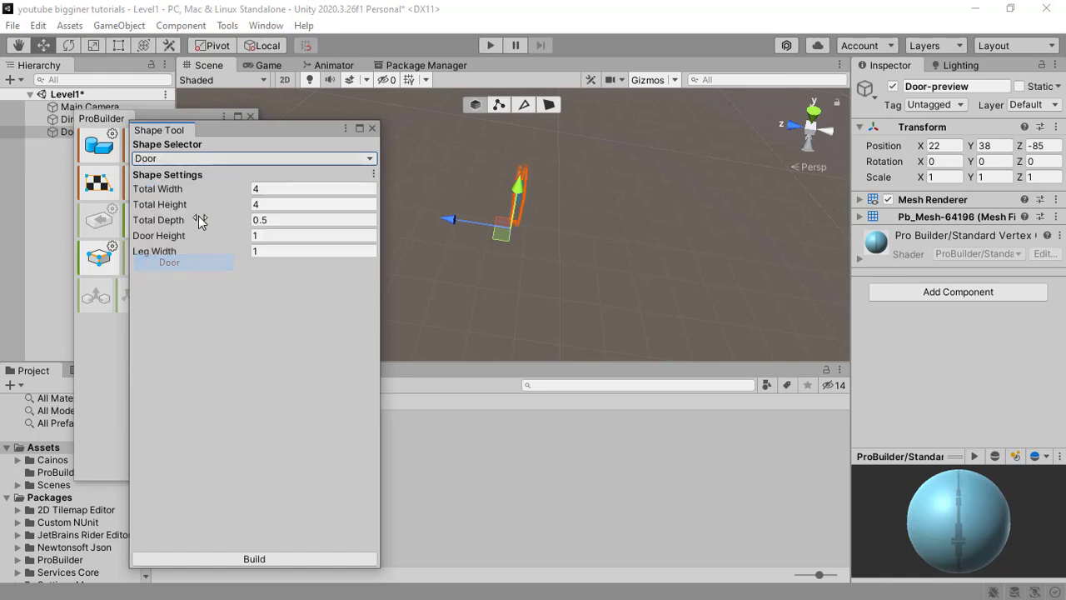
click(199, 159)
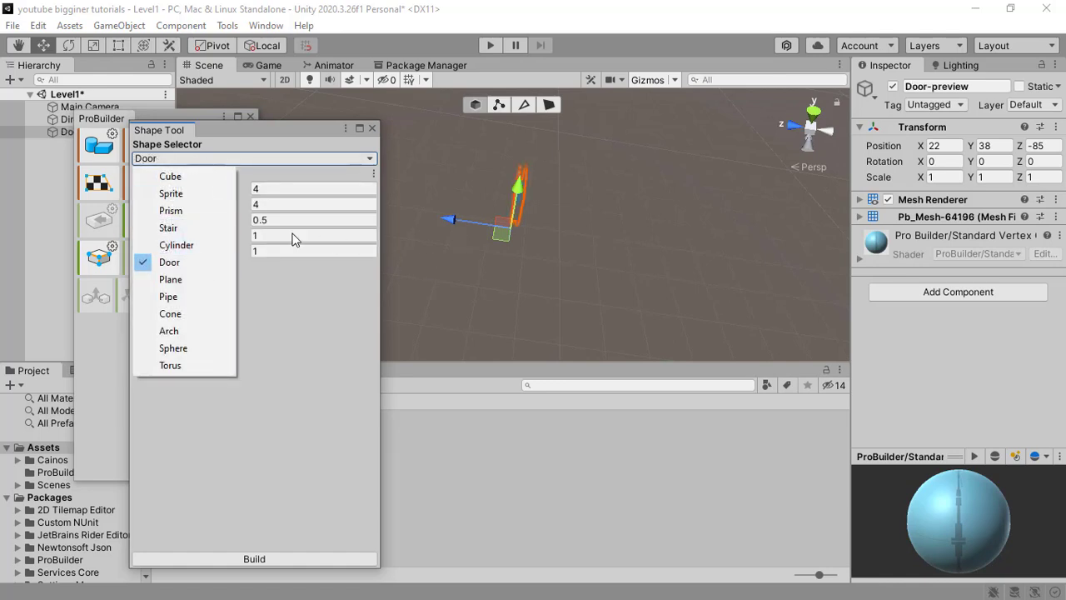
click(223, 241)
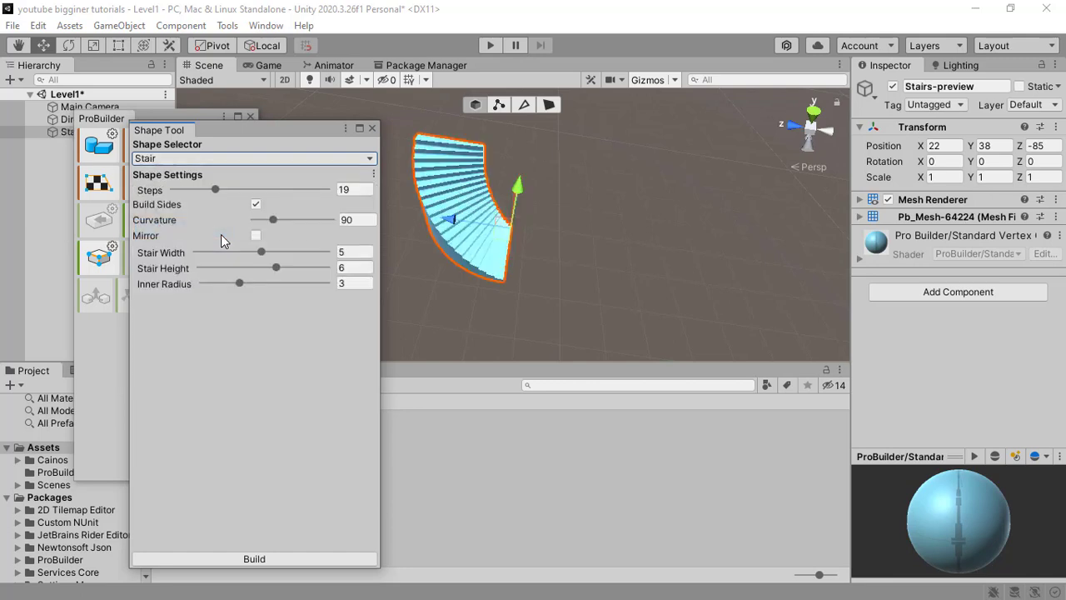
Move the stair preview to about -94.14 on Z, build it with Build Sides enabled, and close the shape tool
click(222, 236)
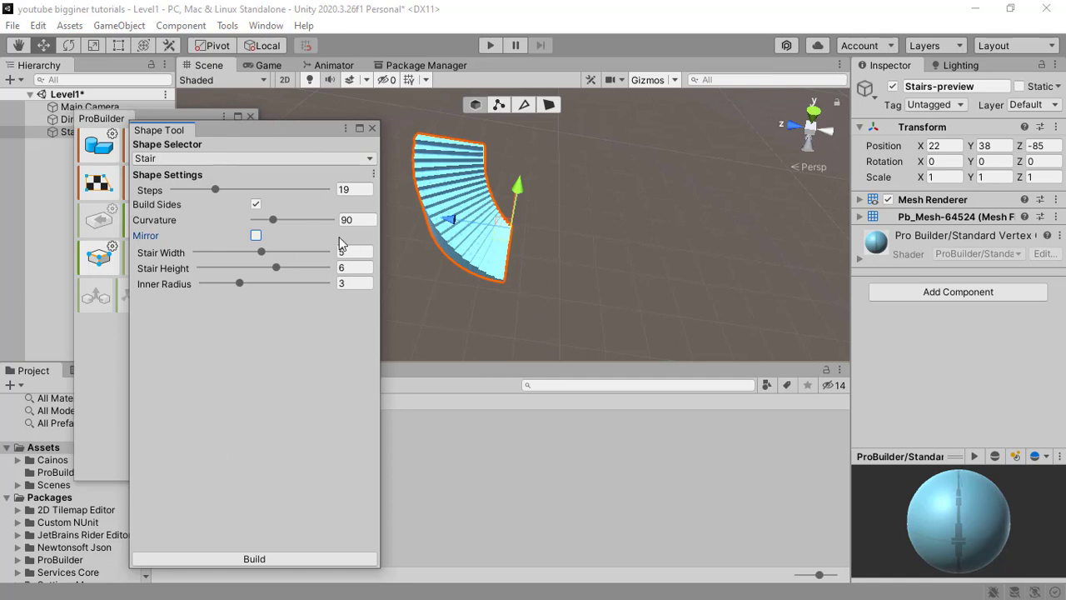
drag(450, 219, 550, 235)
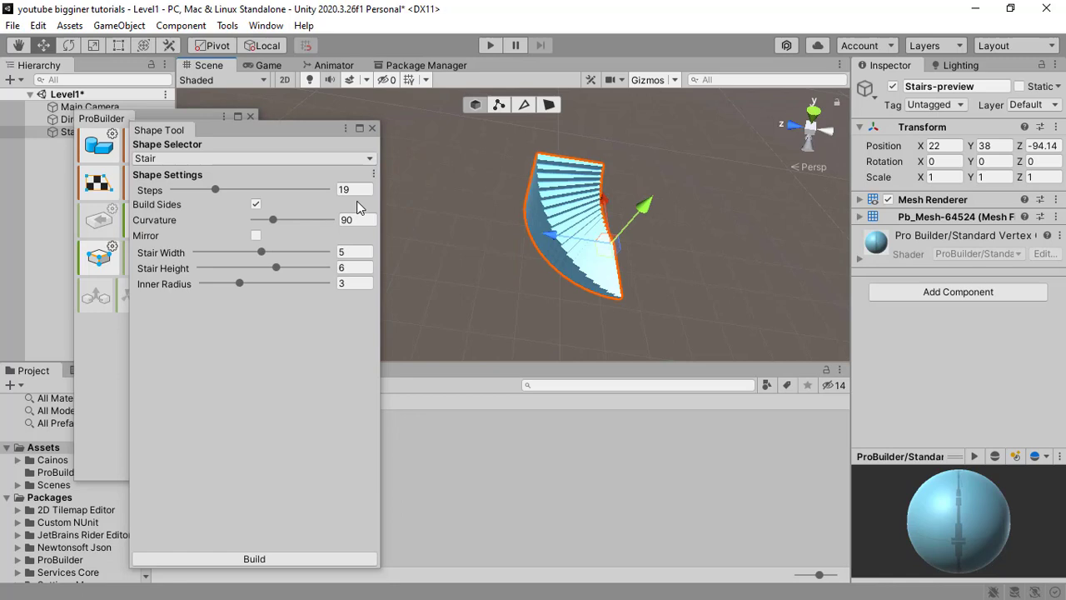
click(255, 204)
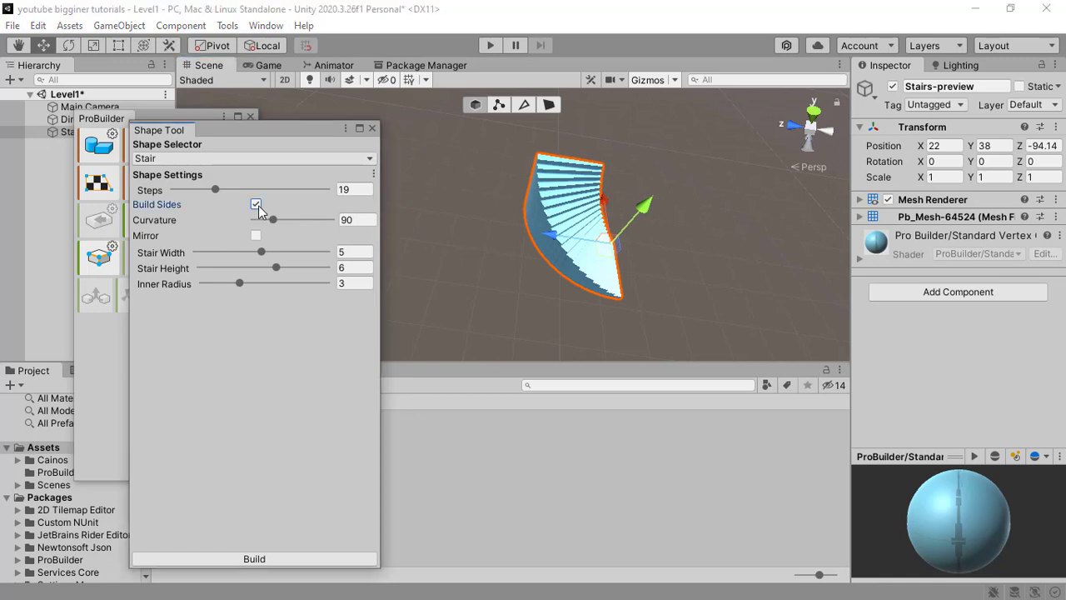
click(256, 204)
click(333, 560)
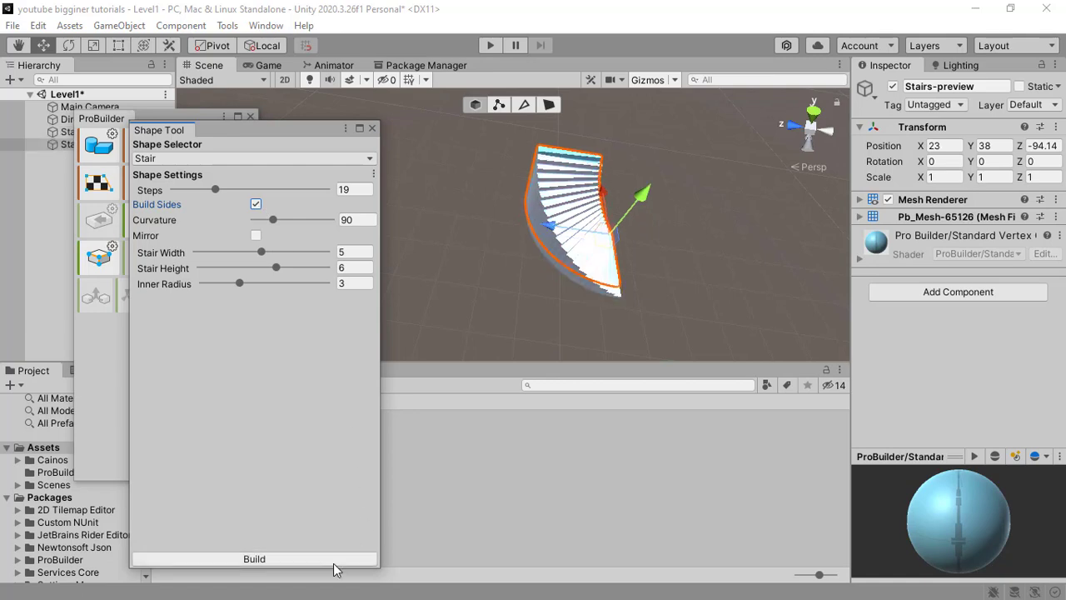
click(373, 131)
Look over the available shapes in the New Shape tool and the UV Editor, closing both windows
key(ctrl+shift+k)
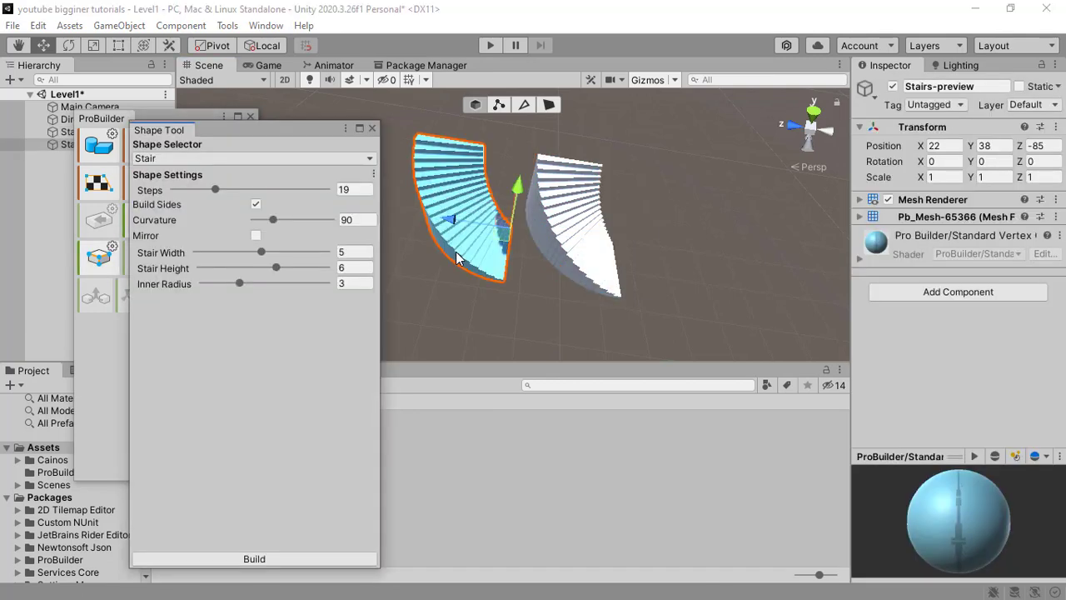
click(324, 159)
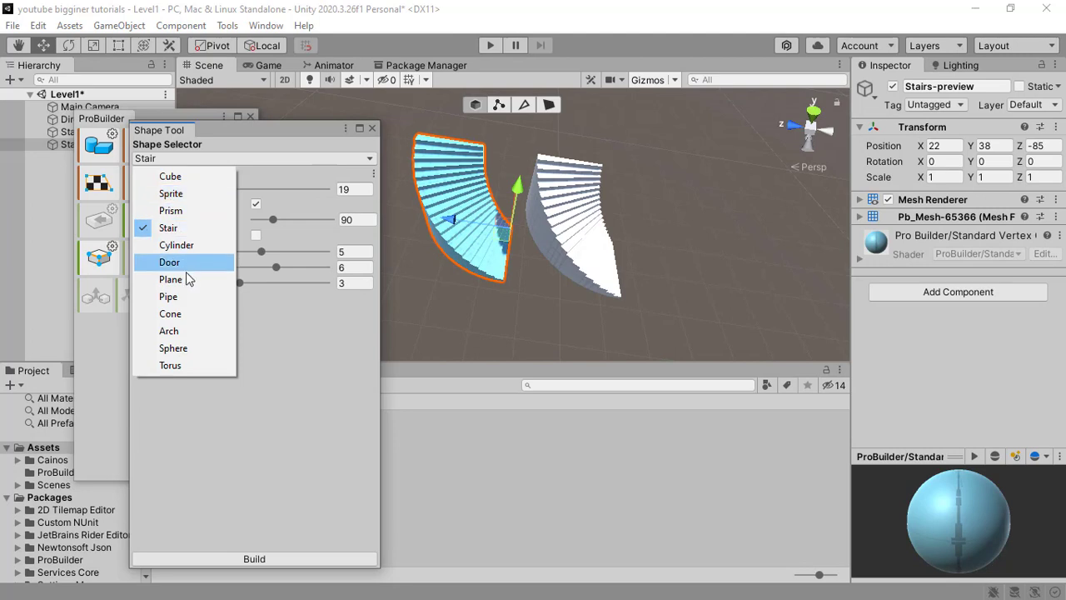
click(371, 132)
click(371, 130)
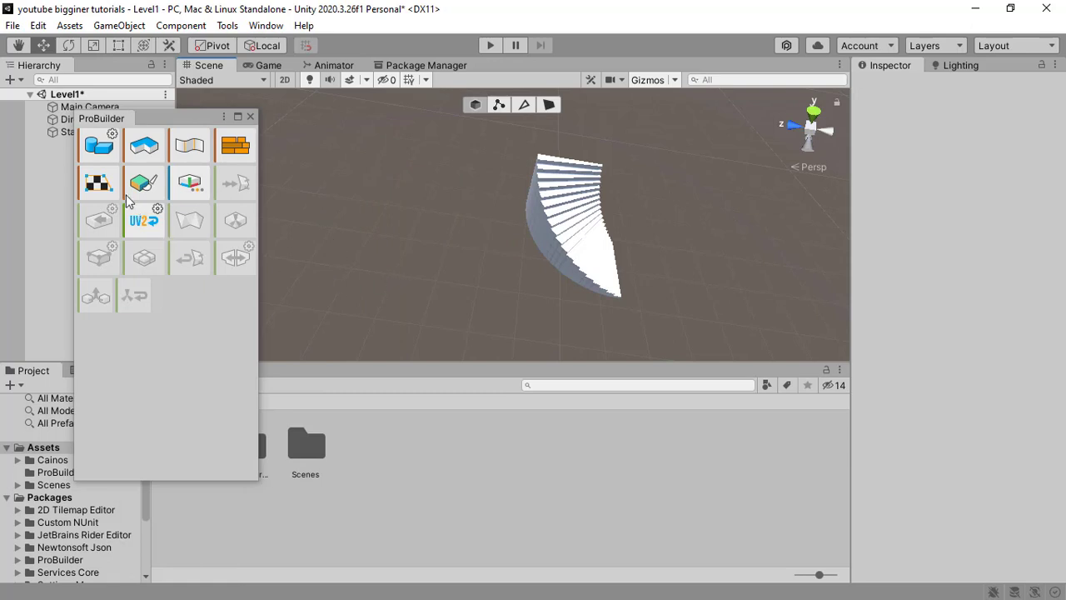
click(96, 181)
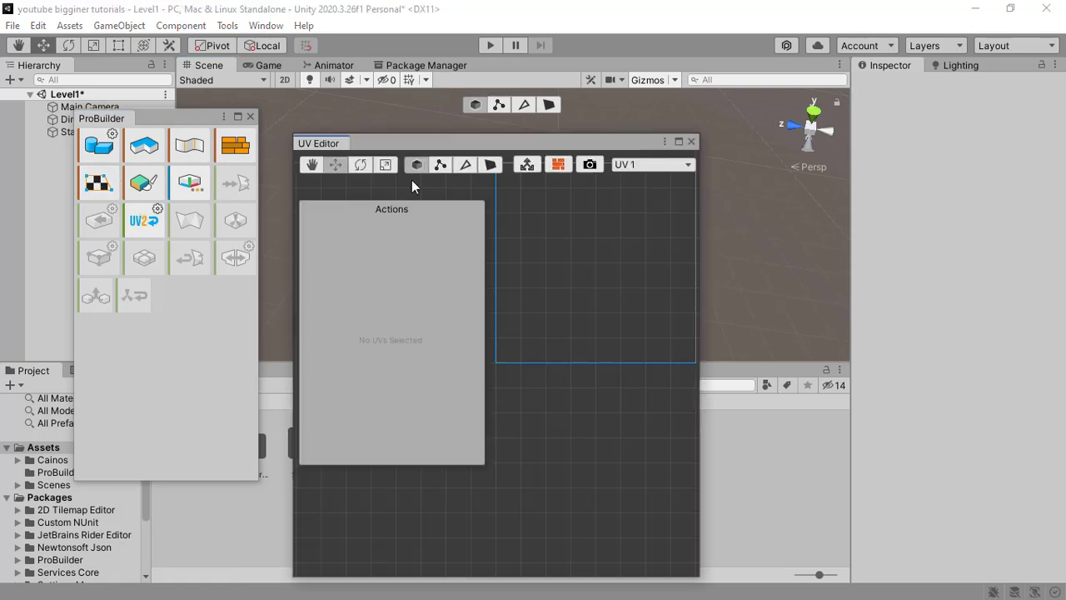
click(690, 143)
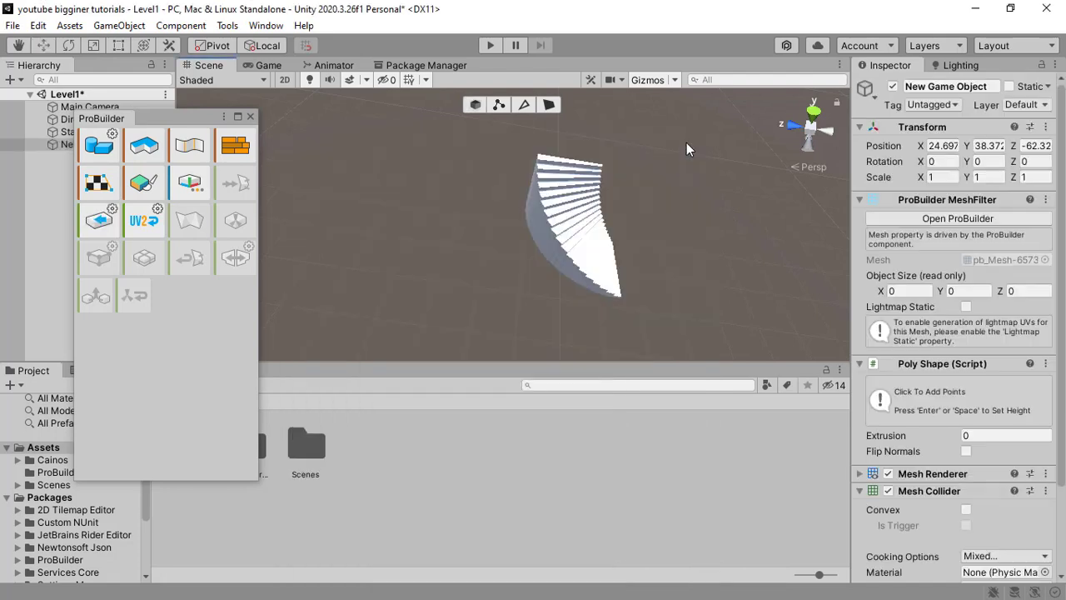
Draw a closed five-point poly shape in the empty area beside the stairs and extrude it about -10.1
click(141, 146)
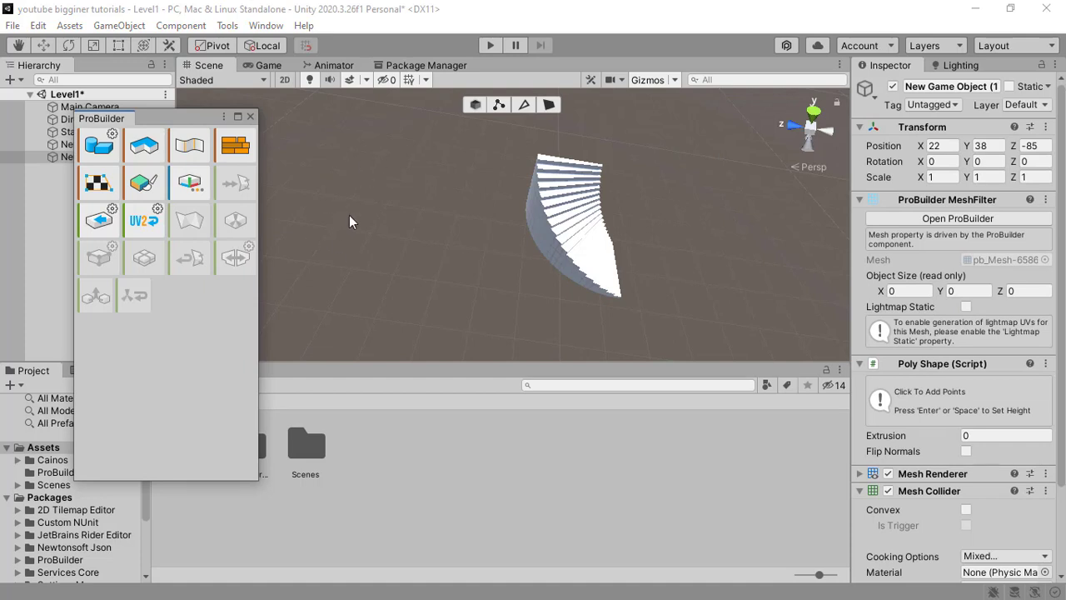
click(326, 168)
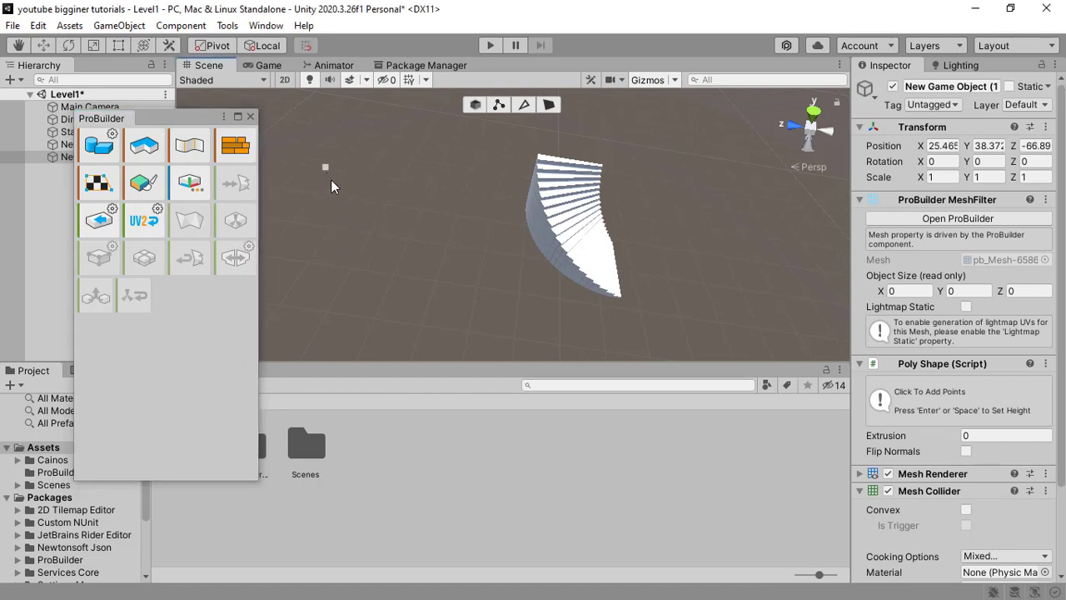
click(407, 168)
click(411, 211)
click(320, 240)
click(301, 190)
click(326, 167)
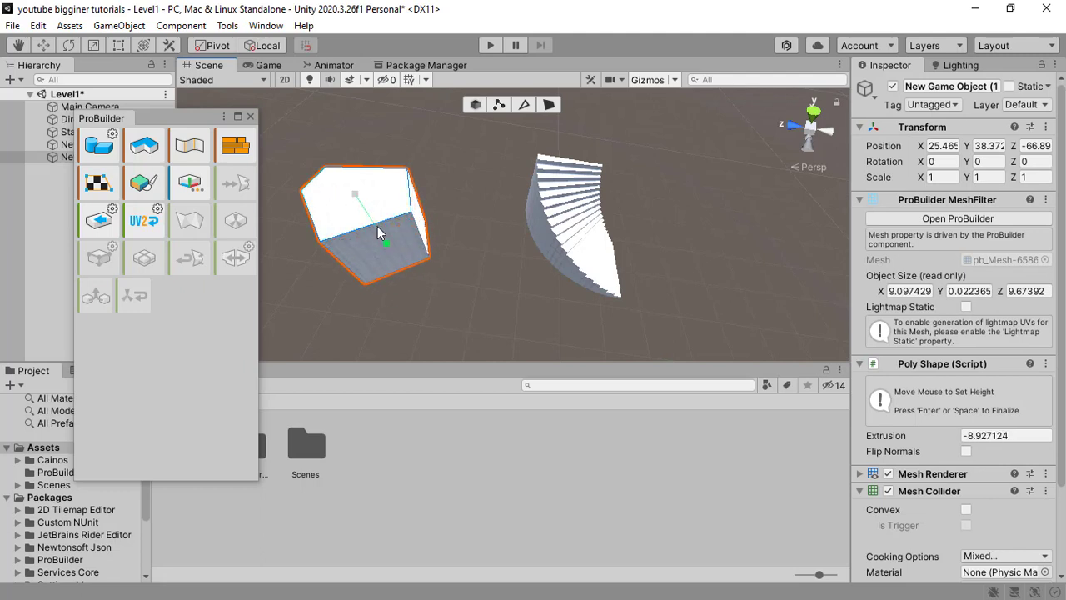
click(382, 234)
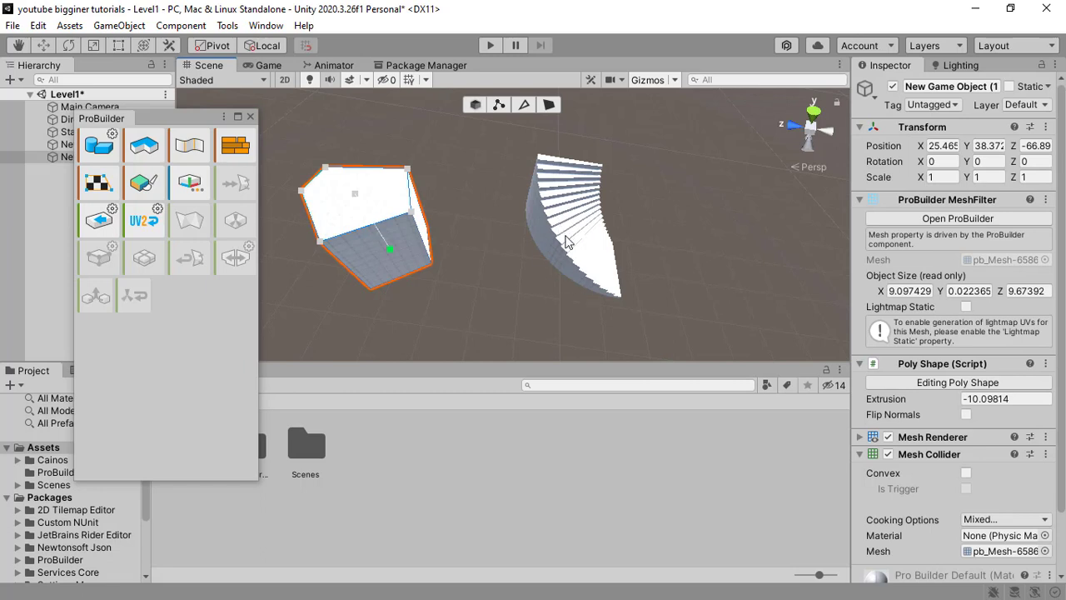
Apply the turquoise vertex color from the default palette to the Stairs object
click(57, 132)
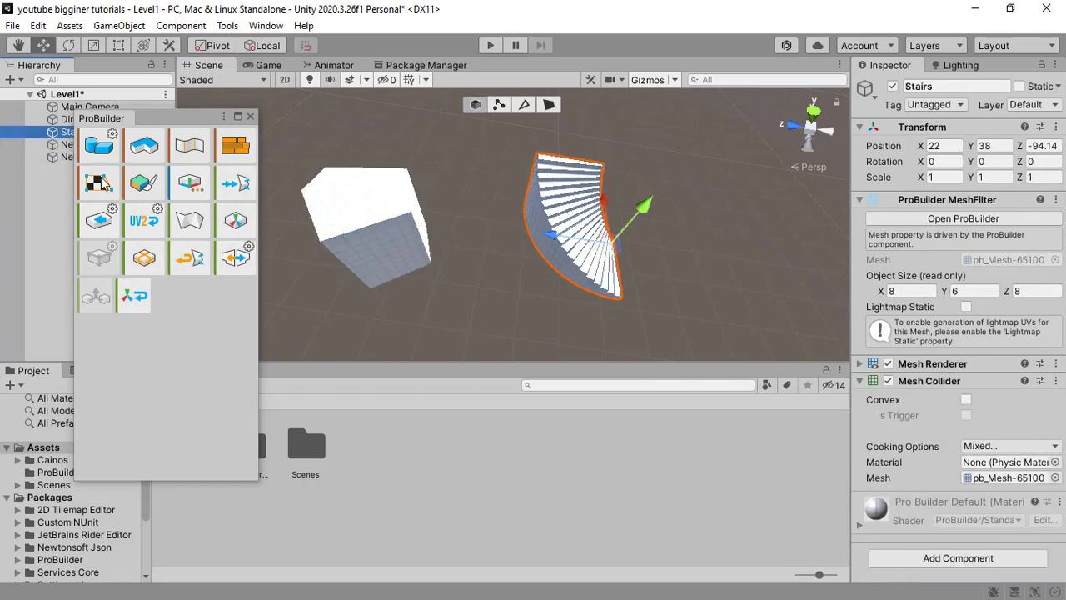
click(143, 183)
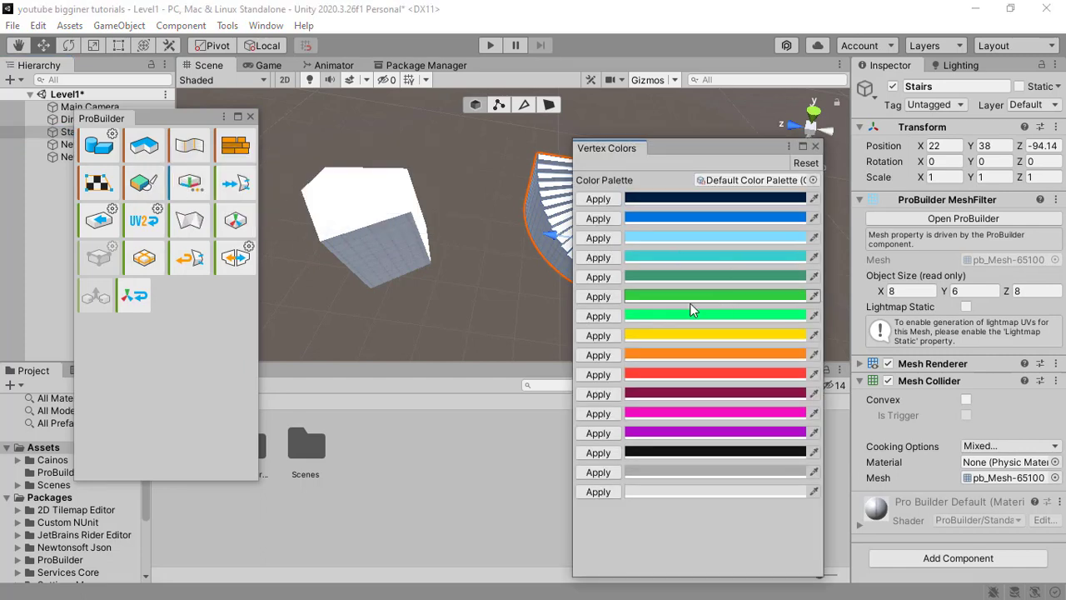
drag(625, 146, 829, 140)
click(732, 250)
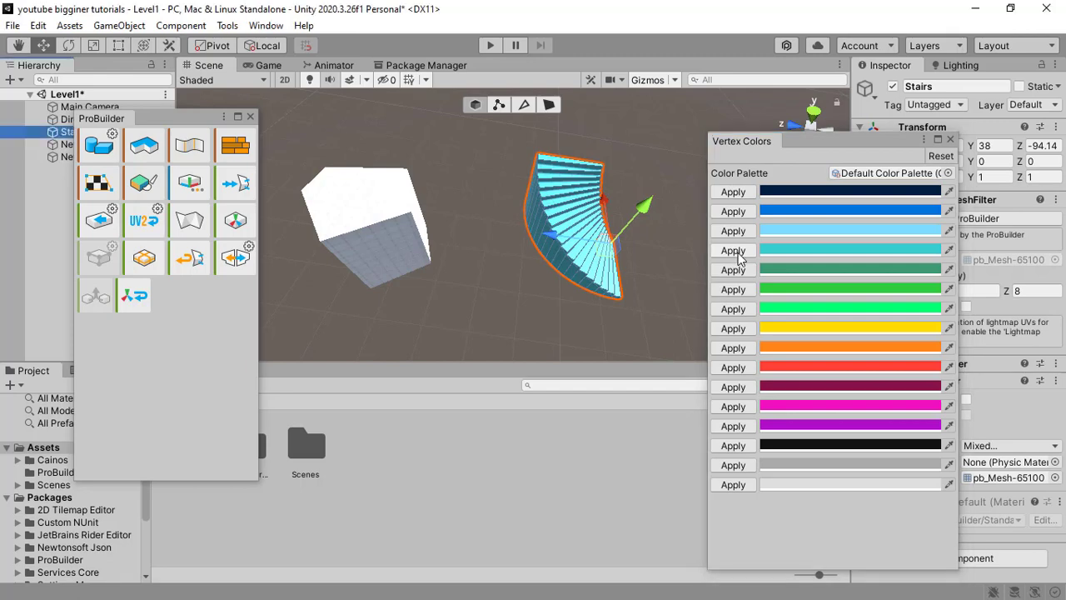
View the default material palette in the Material Editor and close the editor
click(228, 143)
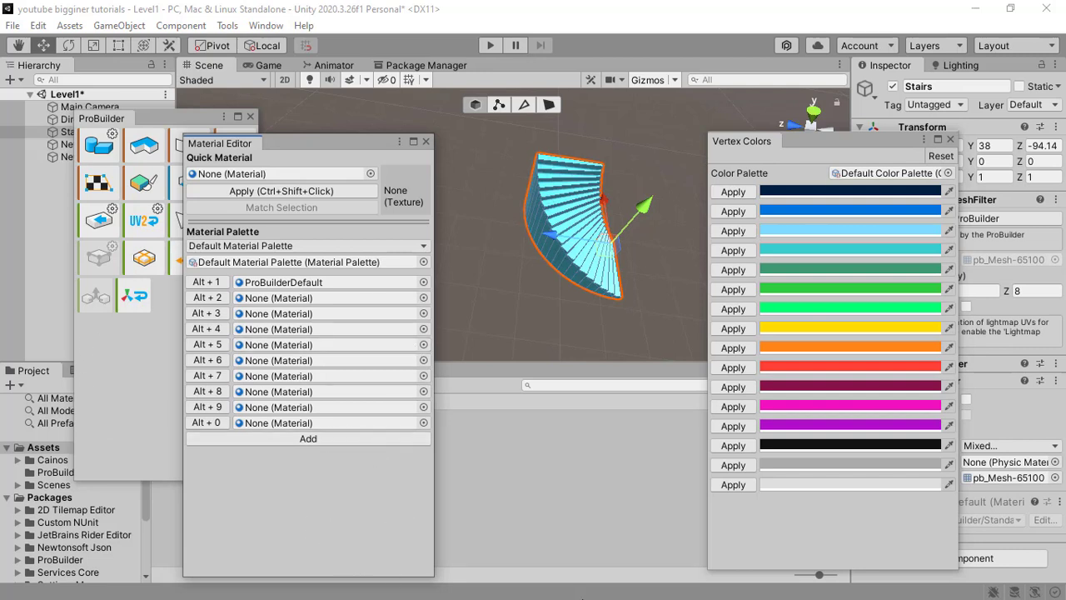
click(426, 143)
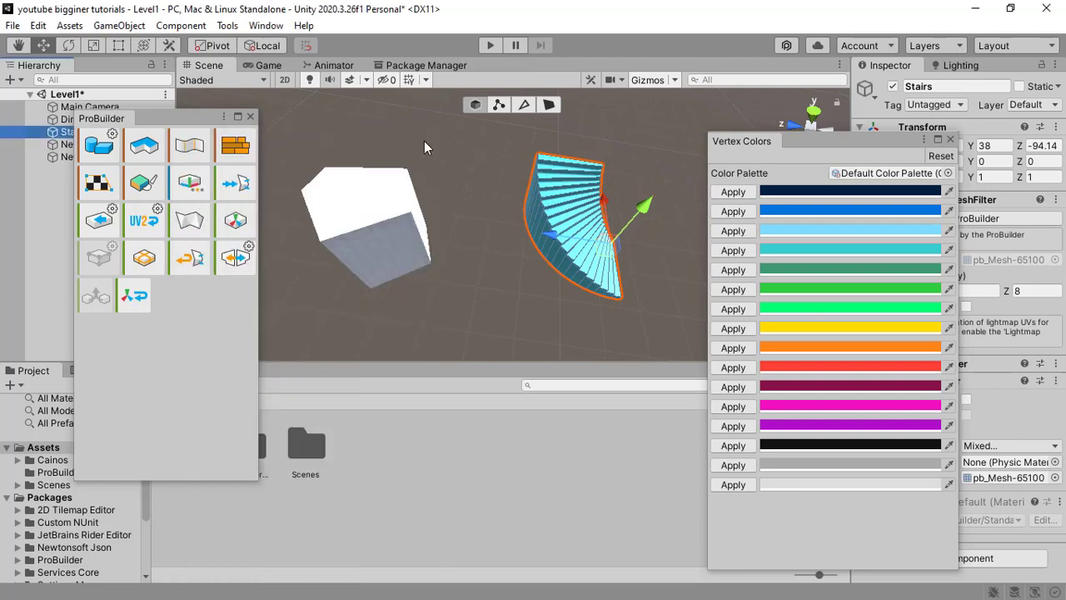
In vertex selection mode, move the poly shape's upper corner vertex nearest the stairs outward along the horizontal plane
click(499, 105)
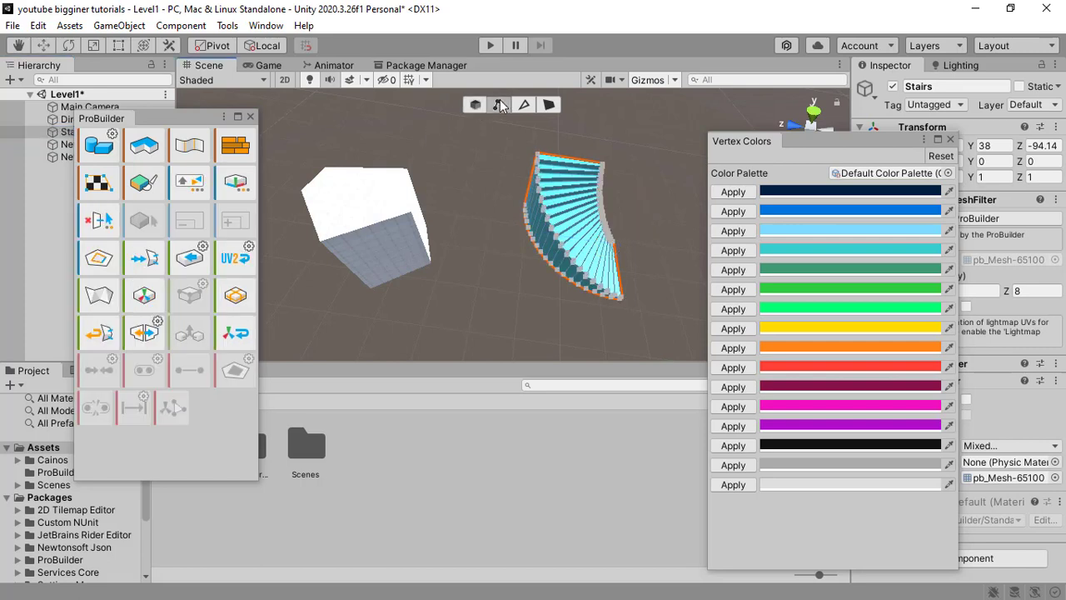
click(412, 218)
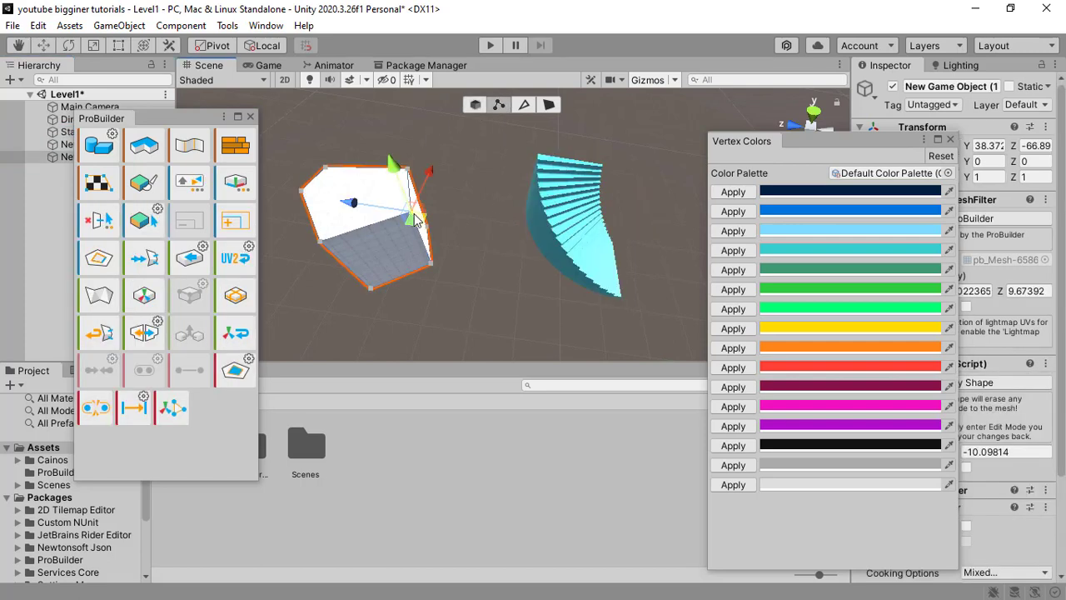
drag(408, 214, 429, 238)
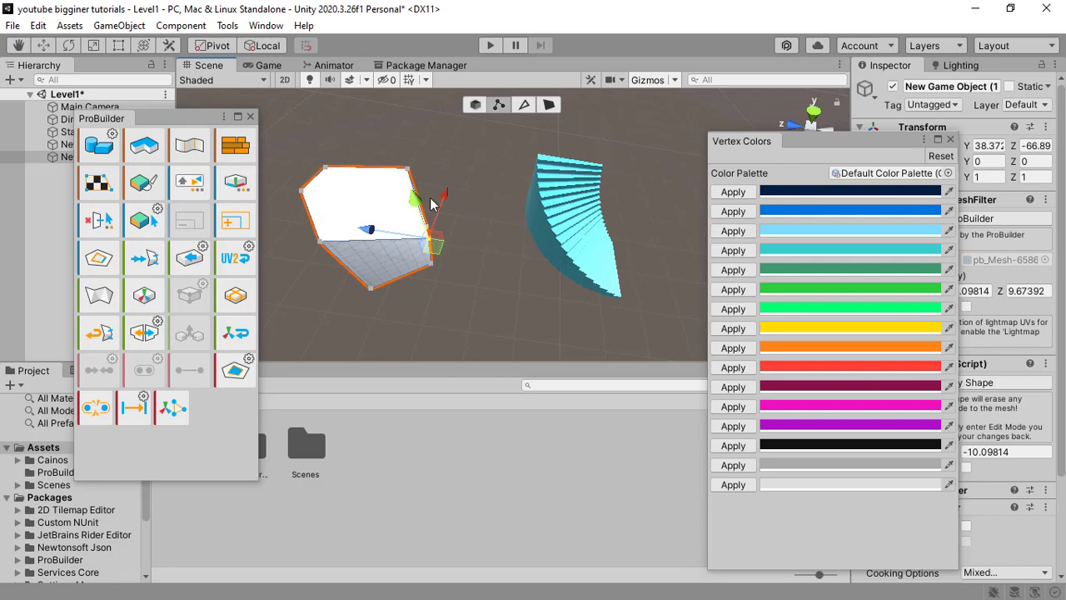
In edge selection mode, move the poly shape's top edge facing the stairs along Z, extending the shape to about 17.05
click(523, 104)
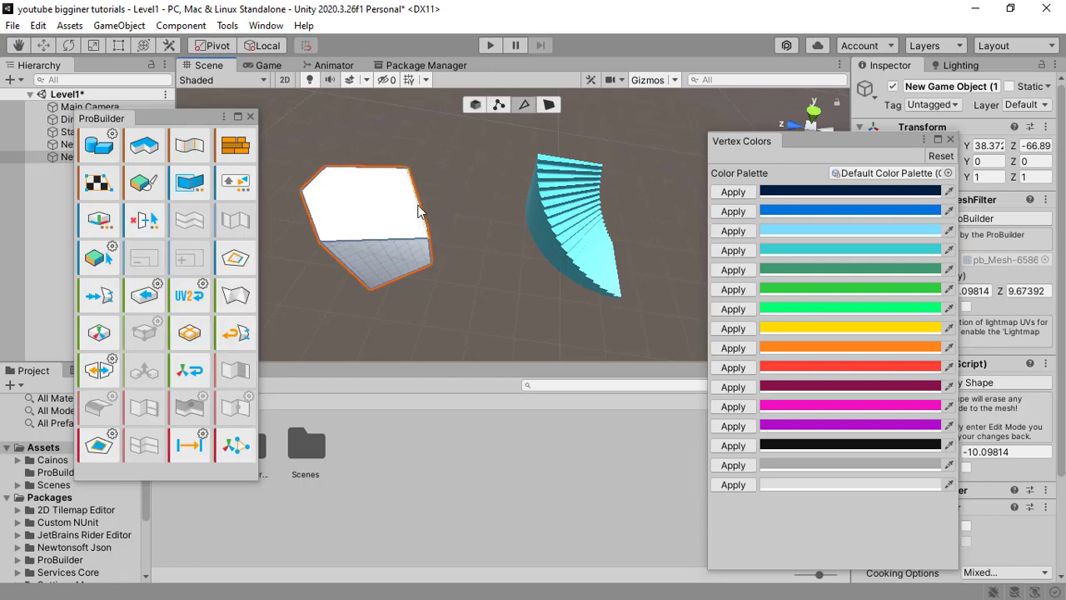
click(454, 201)
drag(358, 193, 424, 191)
In face selection mode, raise the poly shape's top face along the Y axis
click(548, 105)
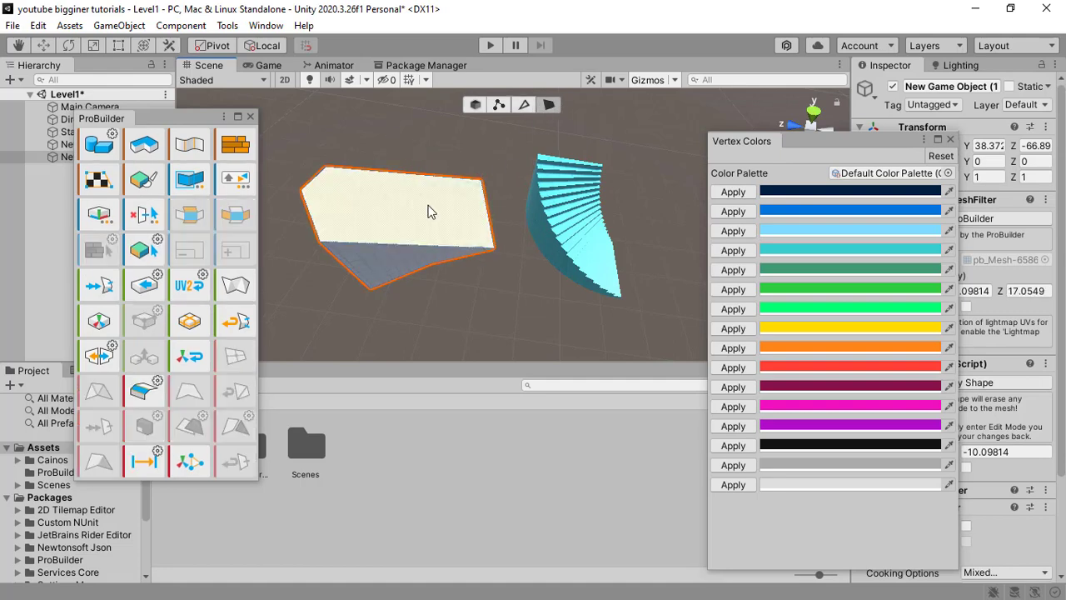
click(417, 208)
drag(391, 182, 363, 113)
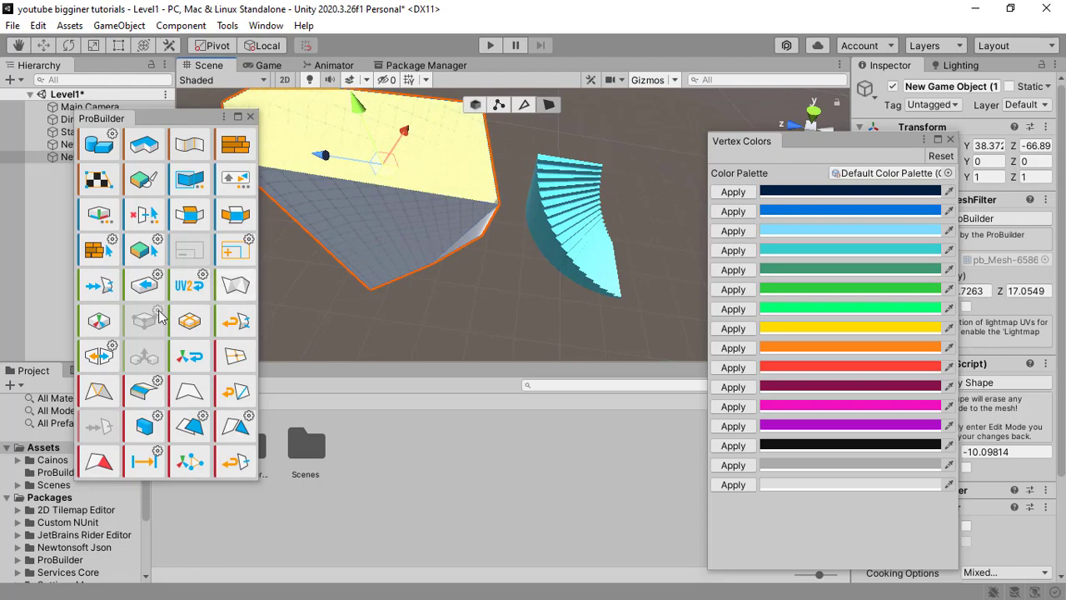